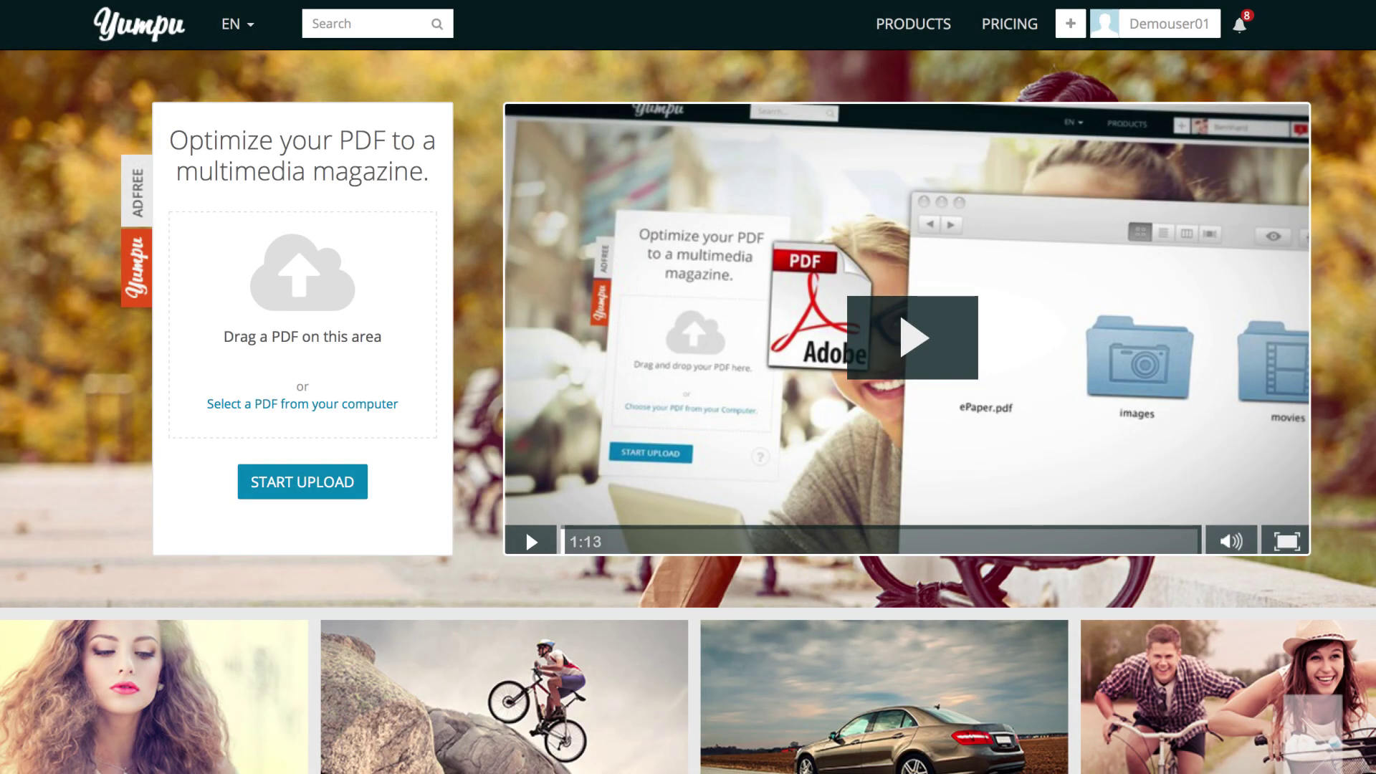
Step: Open the Demouser01 account menu to reach My Magazines
left_click(1156, 25)
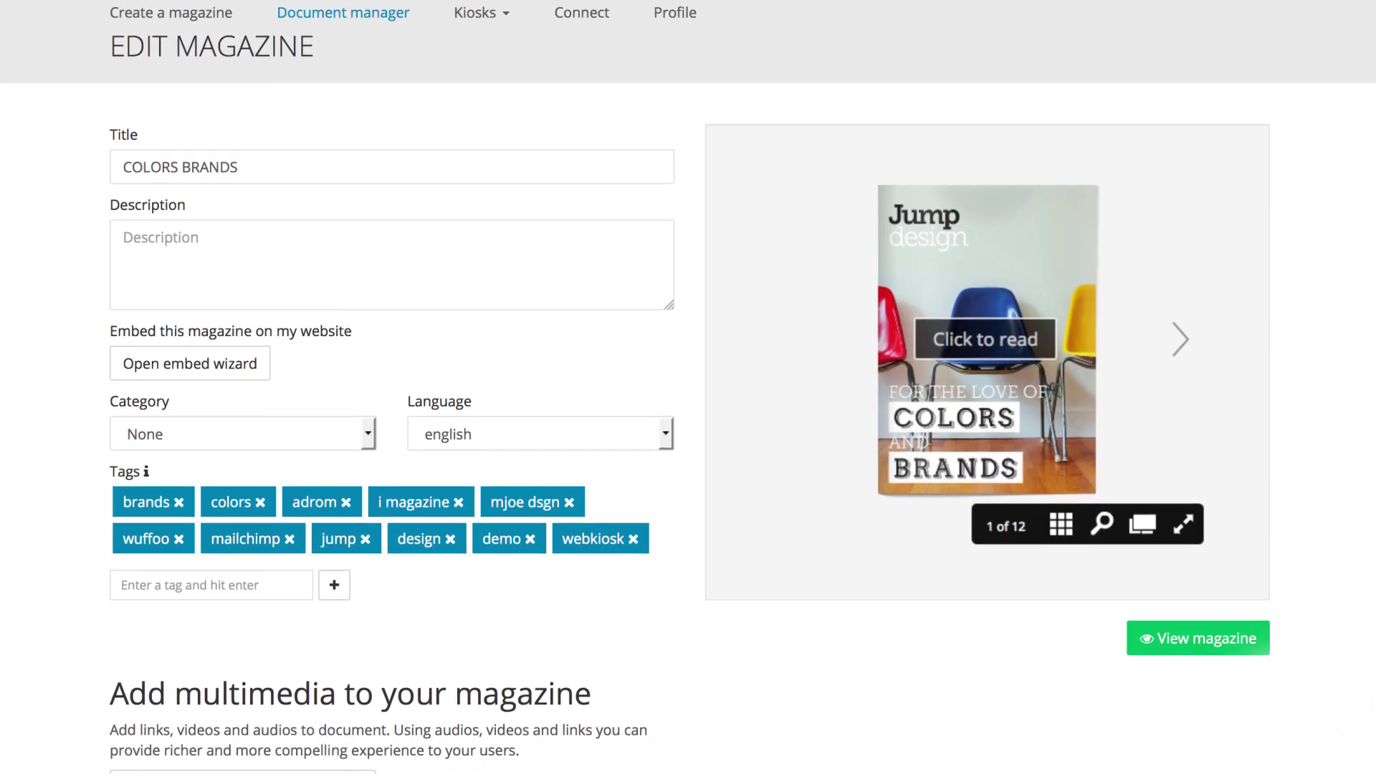
scroll(689, 387, "down", 2)
scroll(688, 387, "down", 1)
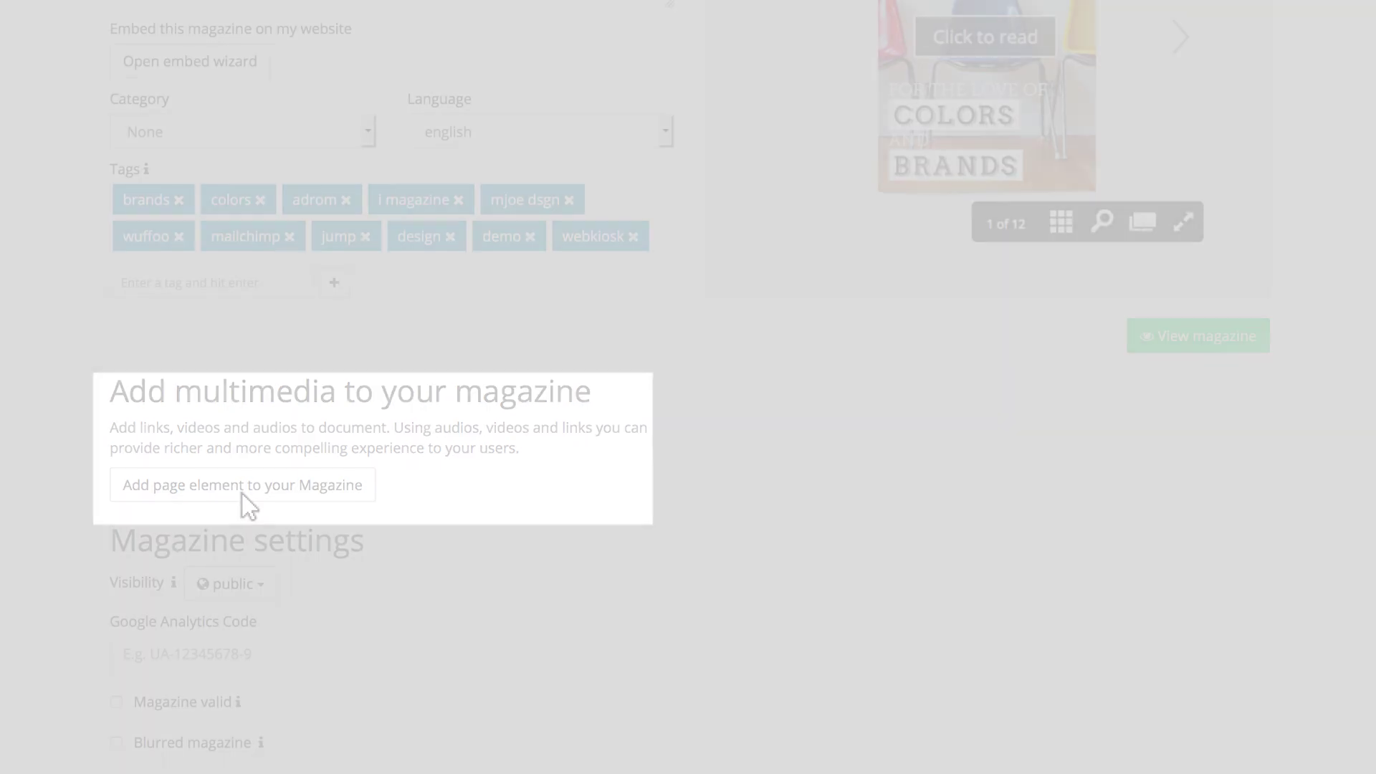
Step: Export the COLORS BRANDS page elements from the hotspot editor as a CSV file
left_click(243, 495)
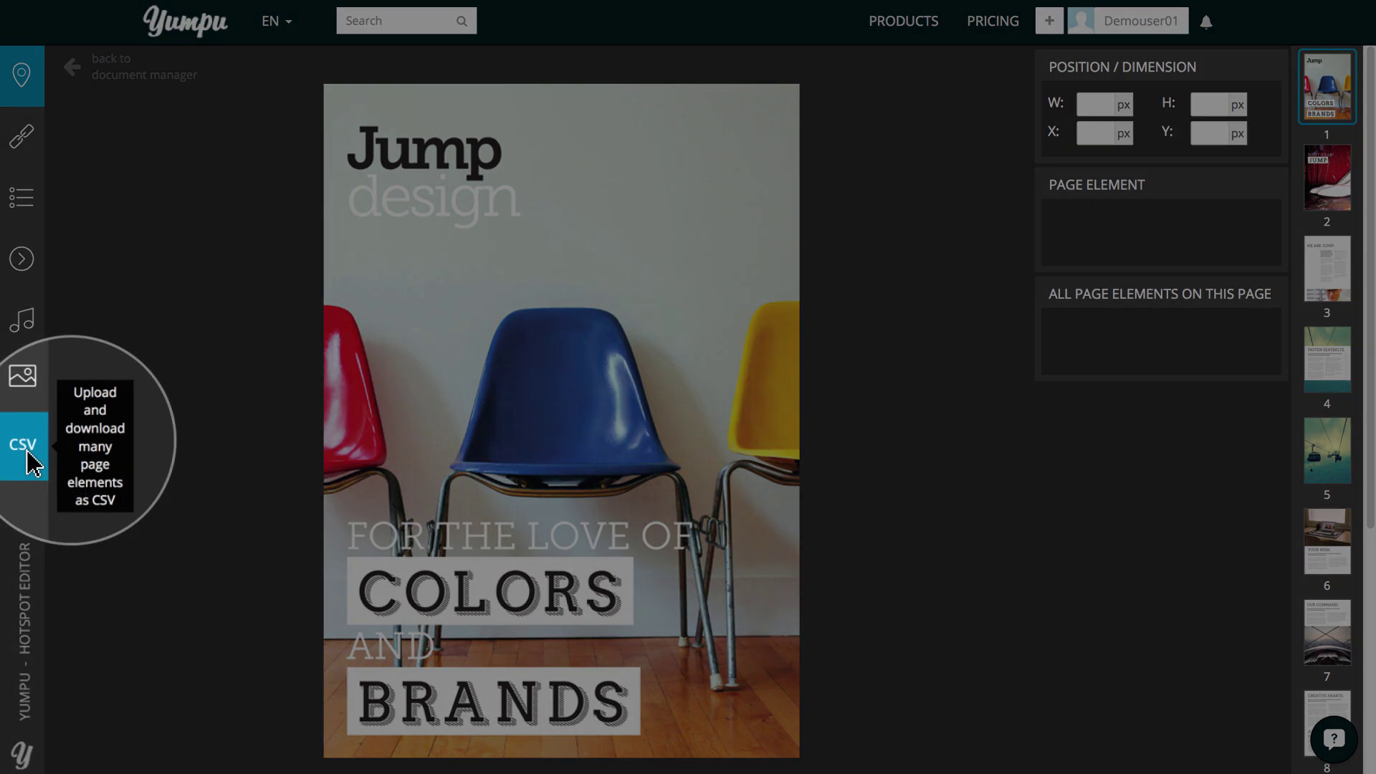
left_click(29, 462)
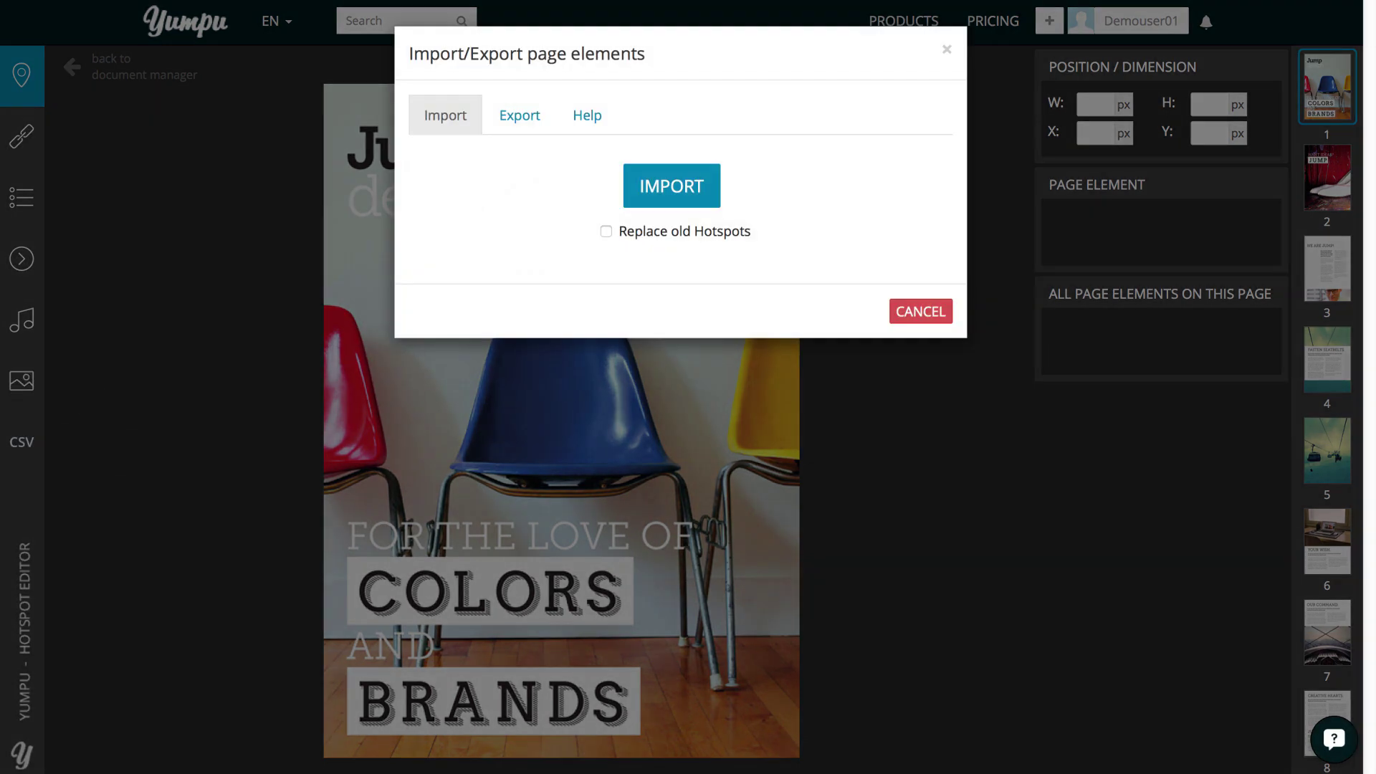
left_click(522, 116)
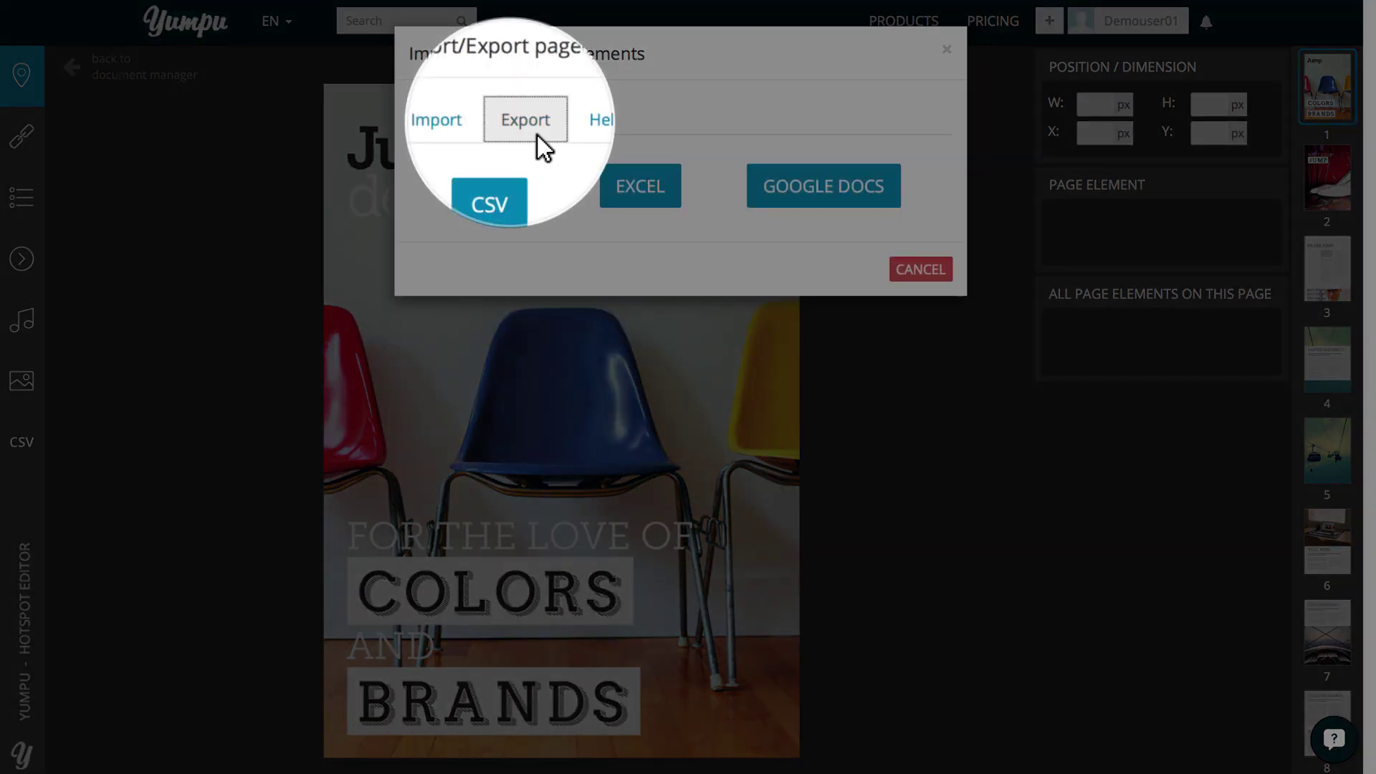
left_click(495, 220)
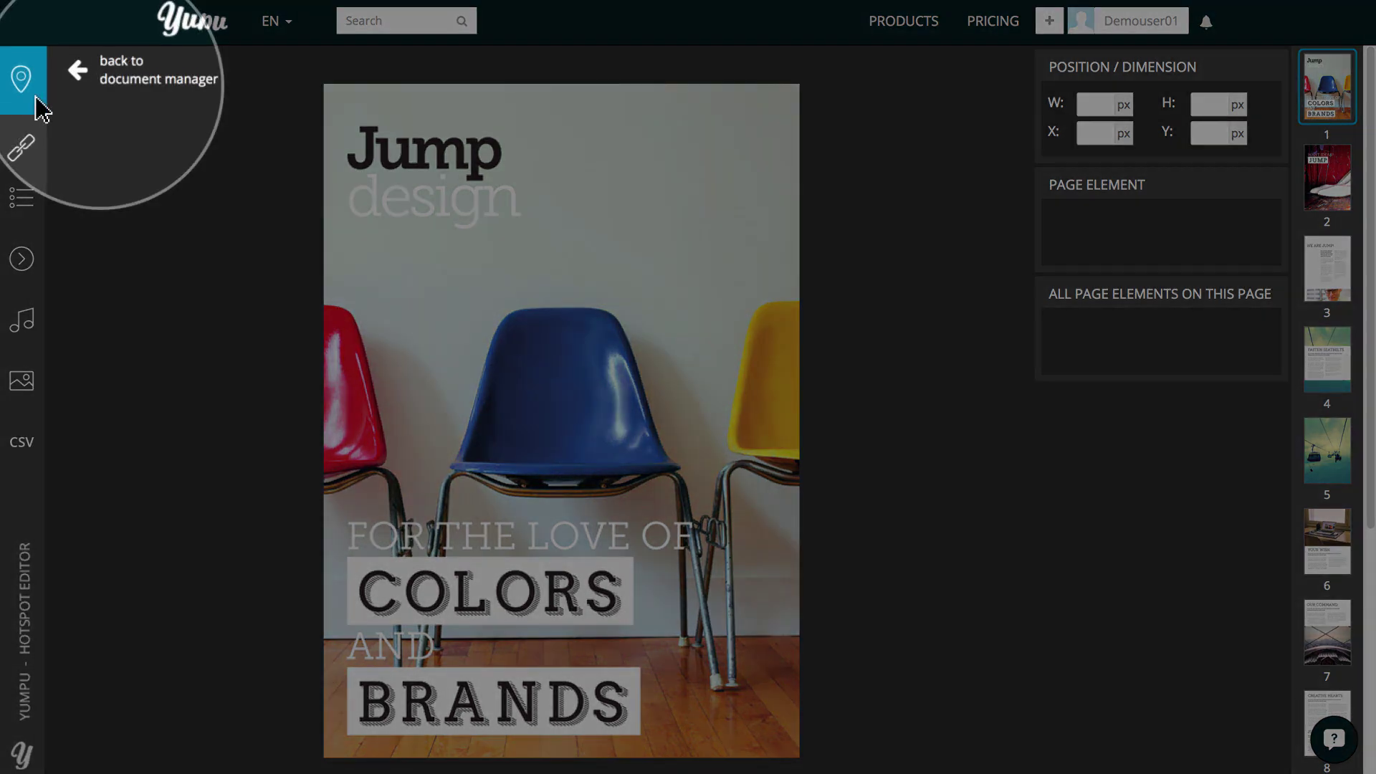
Step: Go back to the document manager, edit COLORS BRANDS, and start a new revision upload
left_click(36, 105)
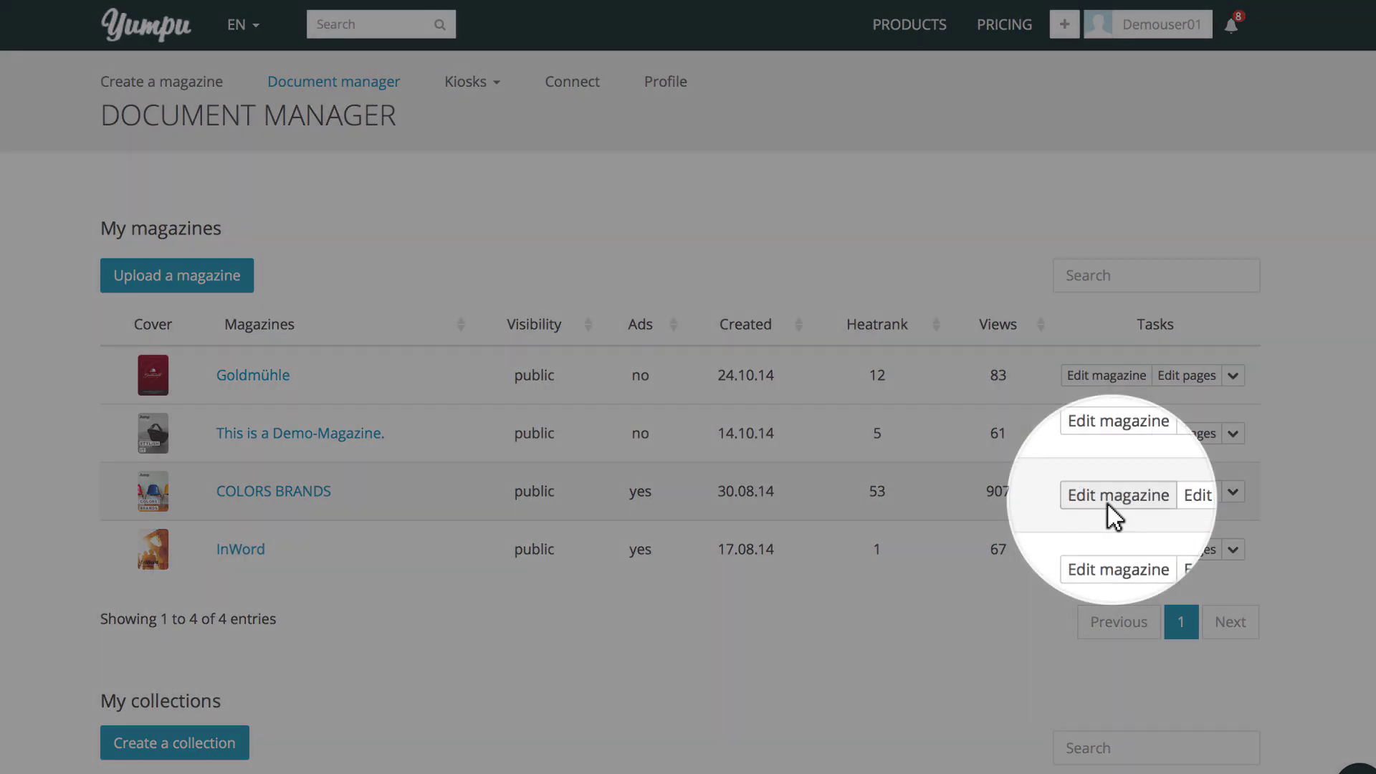
left_click(1109, 506)
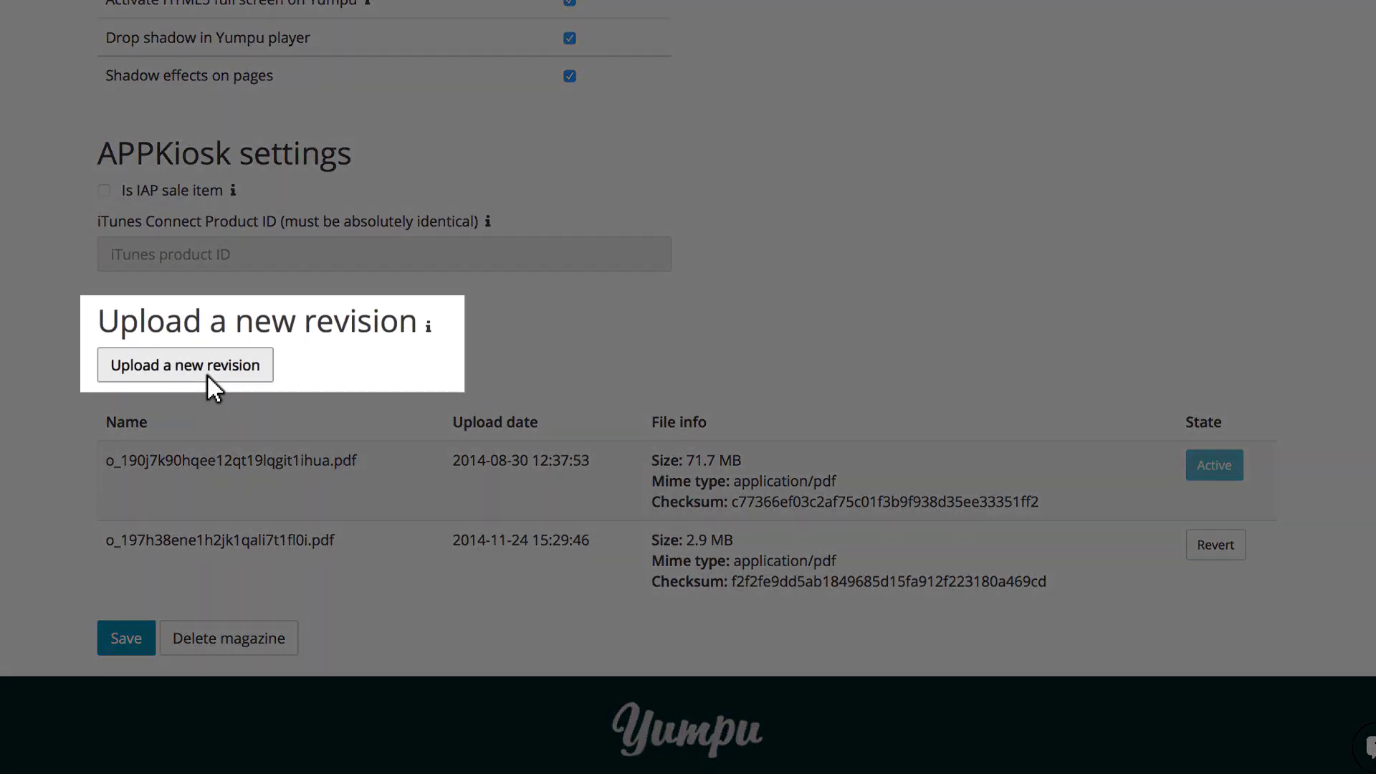
left_click(207, 375)
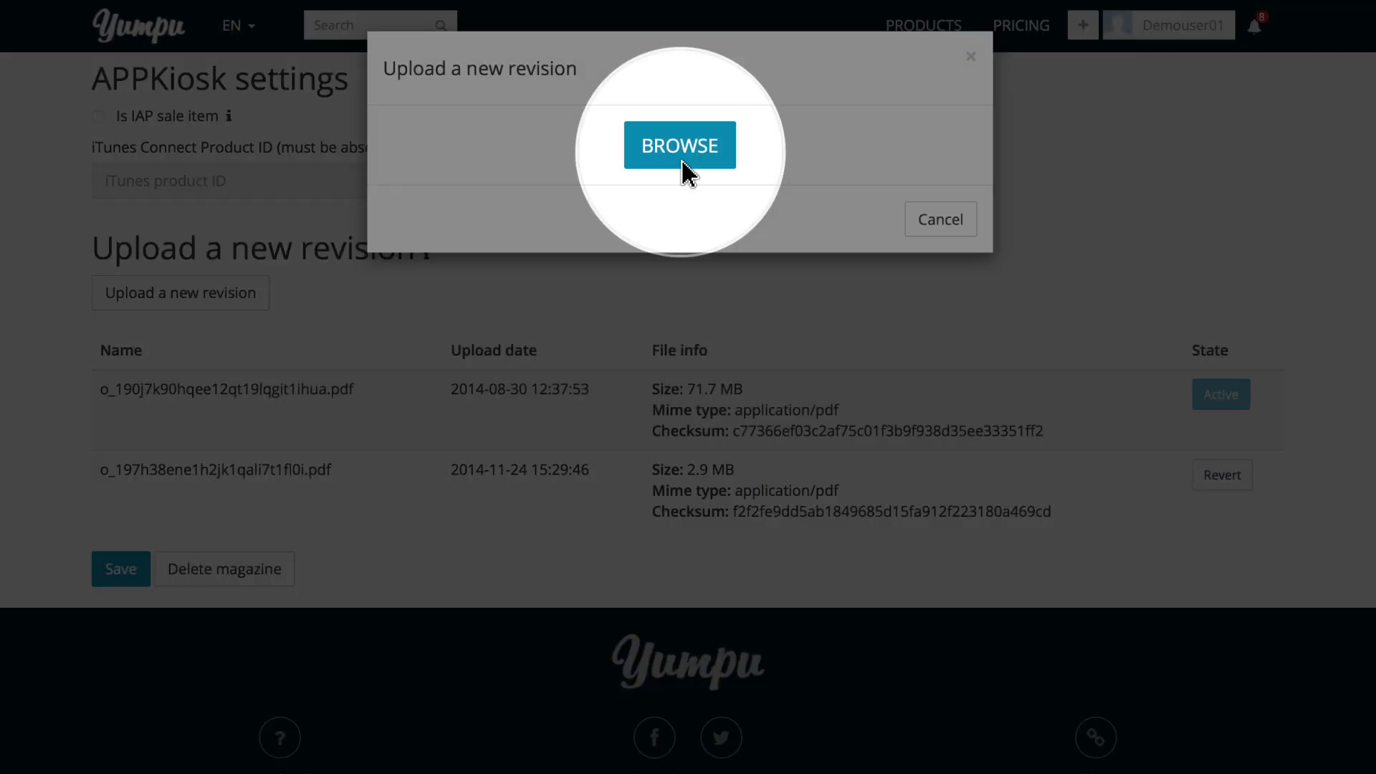
Step: Upload folder_newcover.pdf as the new revision with detection options kept on
left_click(682, 161)
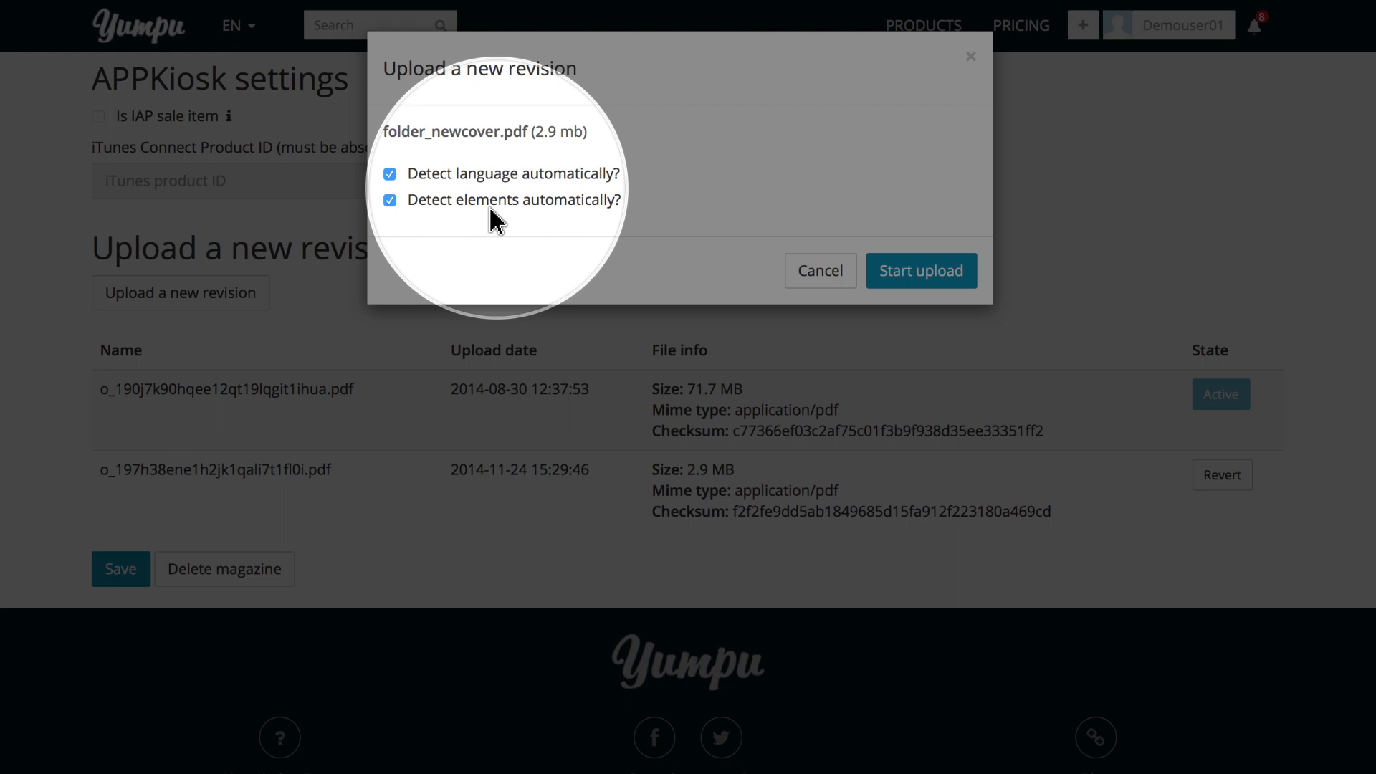
left_click(934, 289)
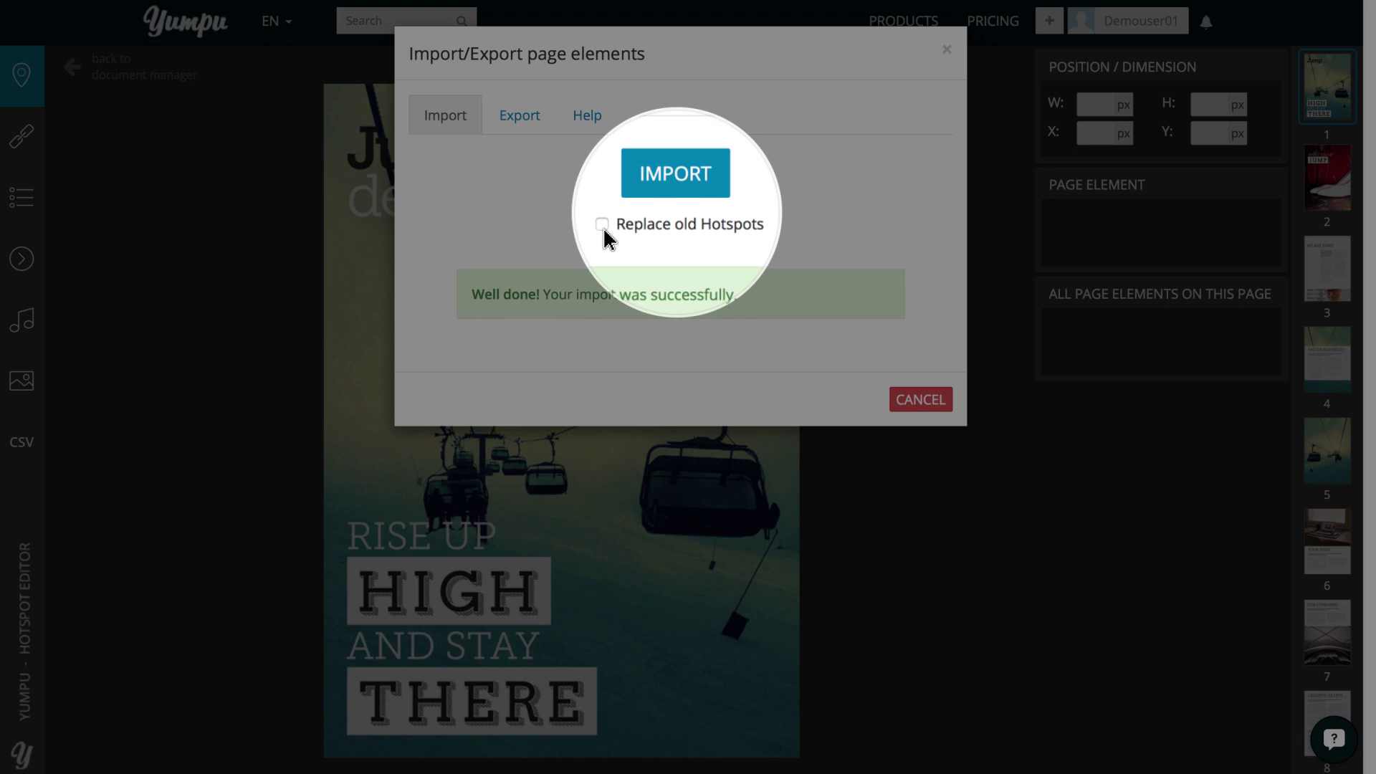
Step: Tick 'Replace old Hotspots' for the CSV page-element import
left_click(602, 225)
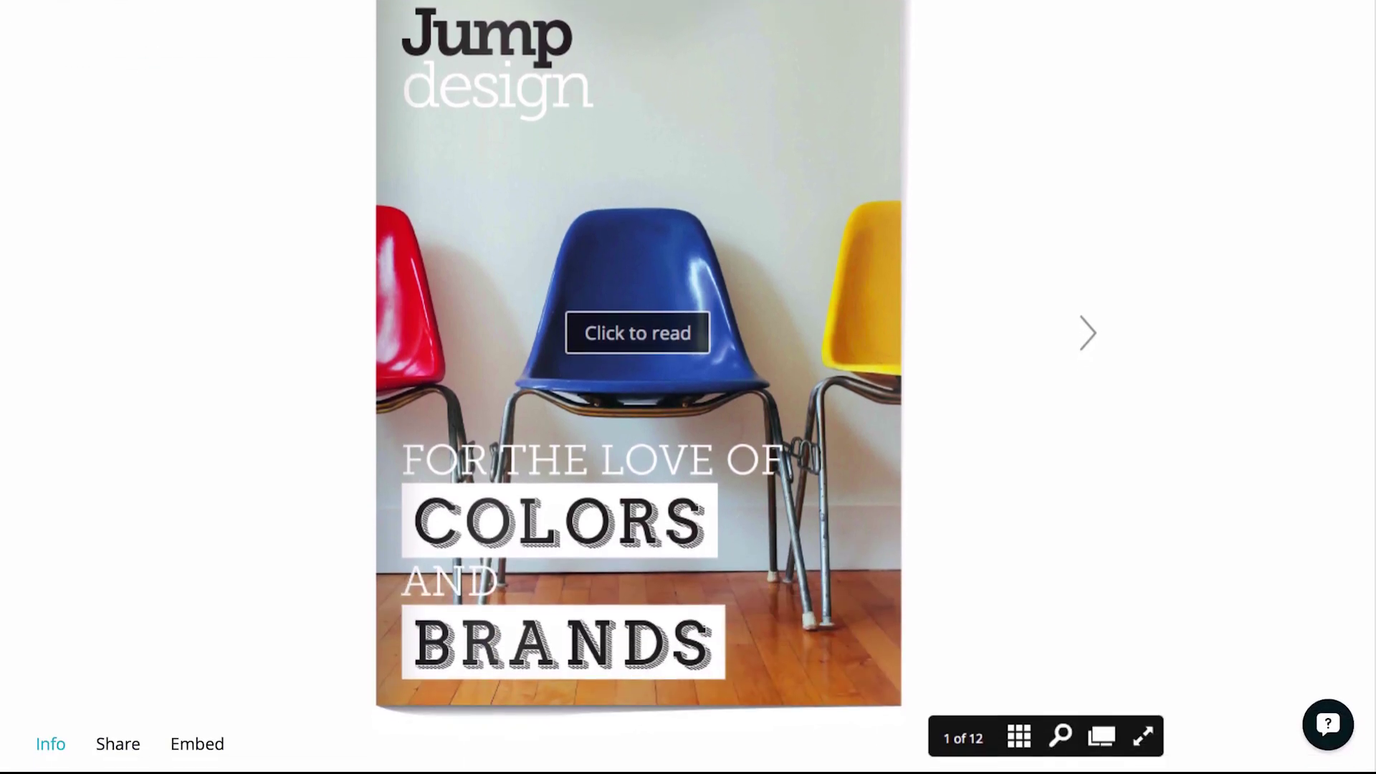
Step: Flip past the ski-lift cover through the spreads toward FASTEN SEATBELTS
left_click(1088, 333)
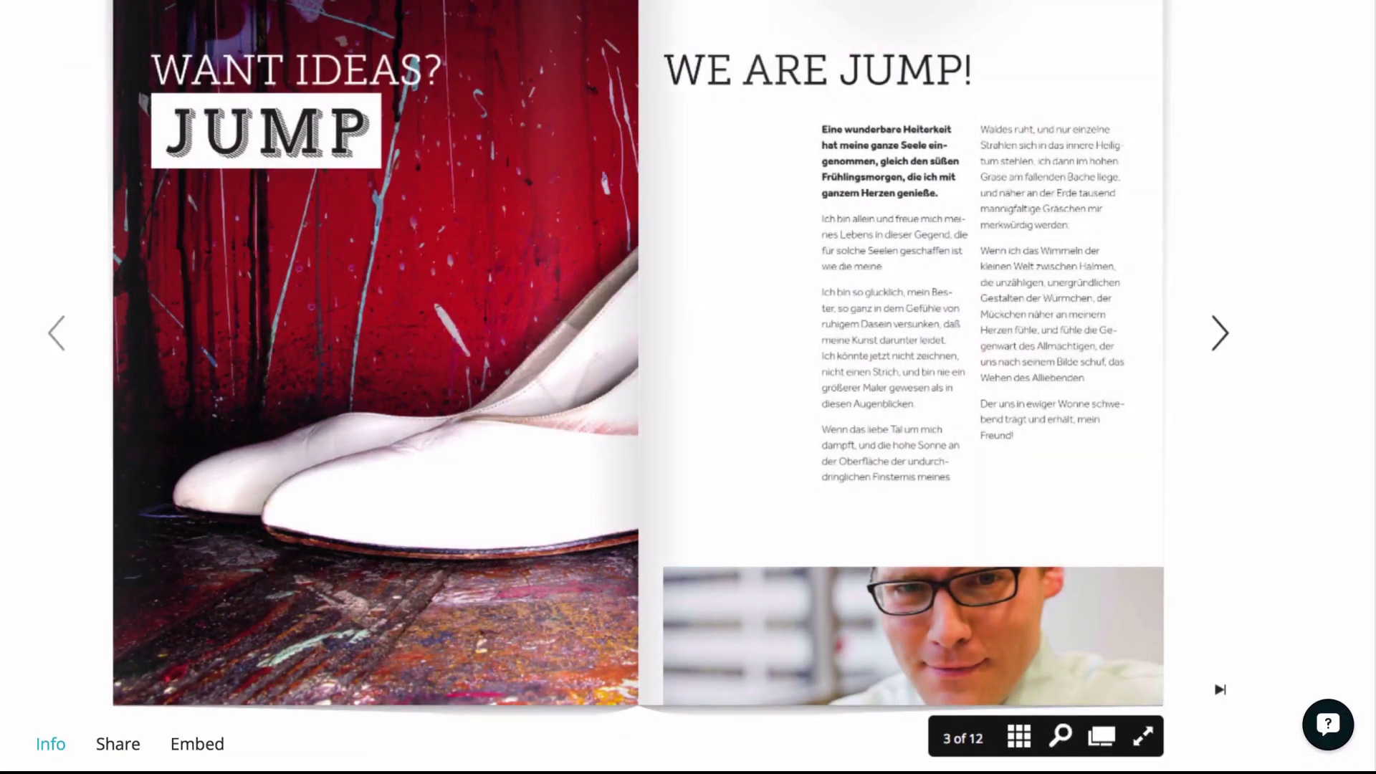
key("Right")
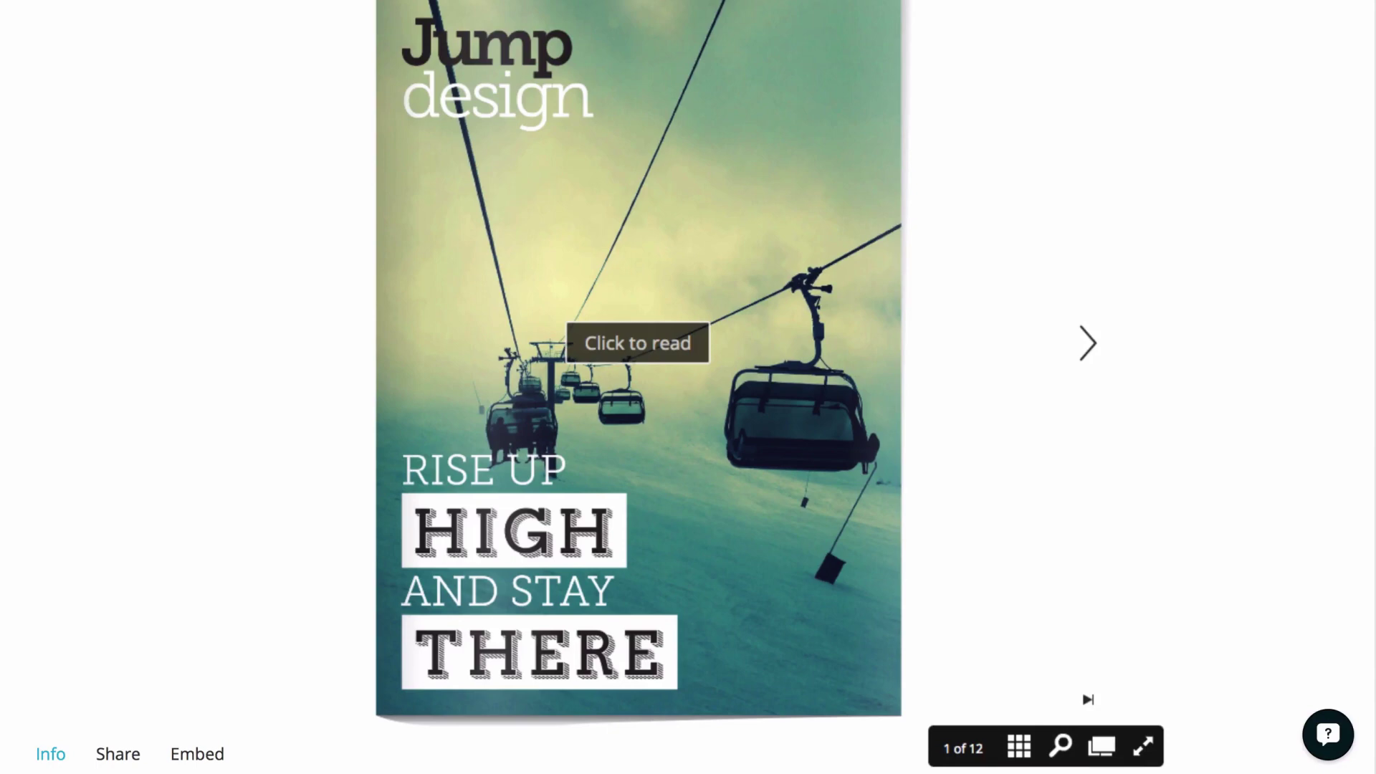
left_click(638, 350)
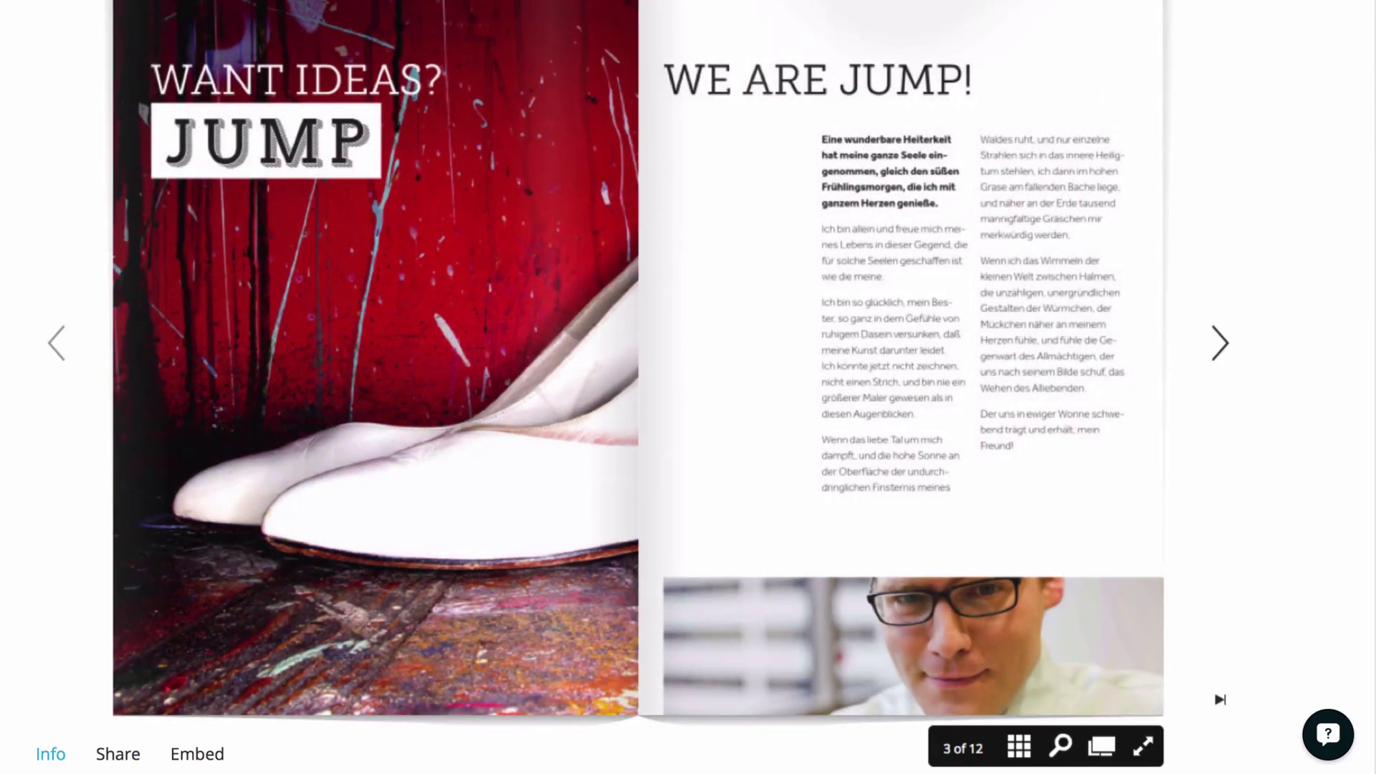
key("Right")
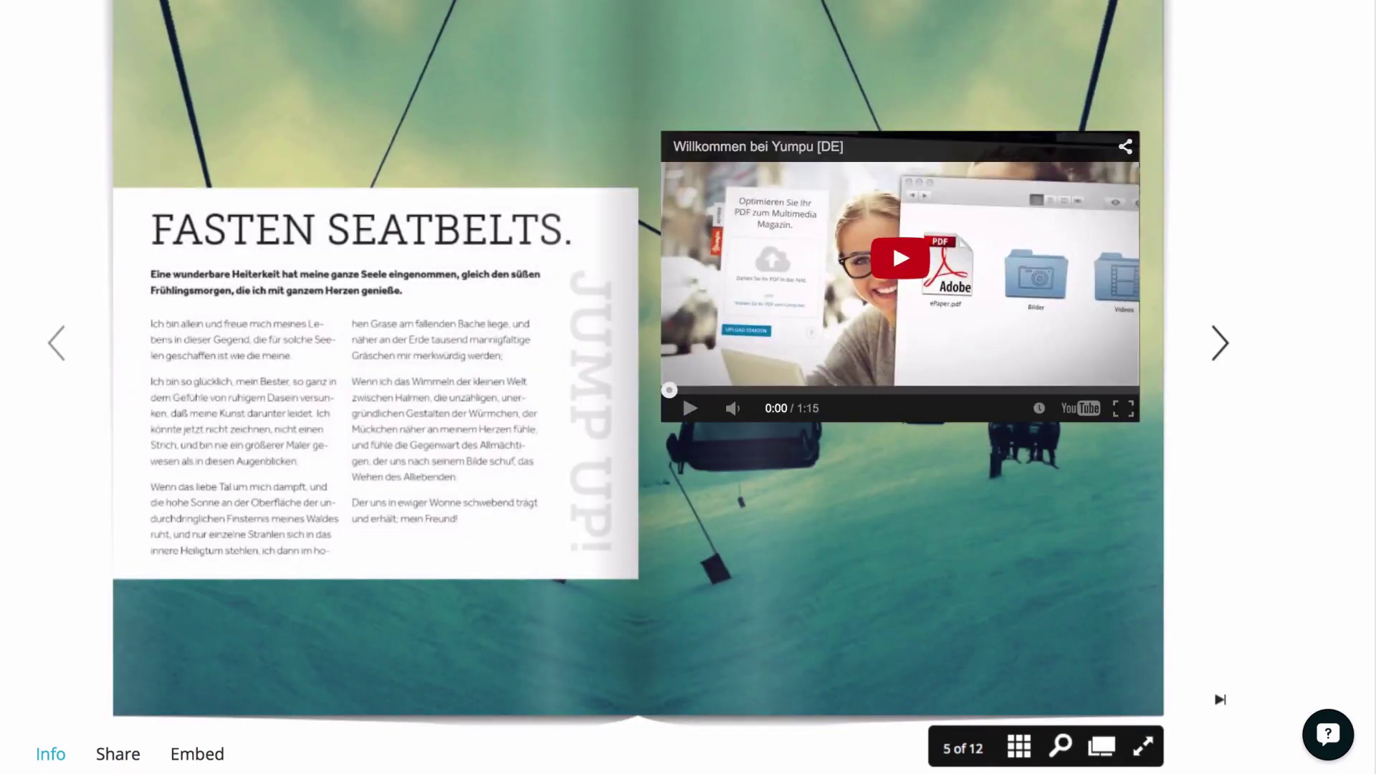